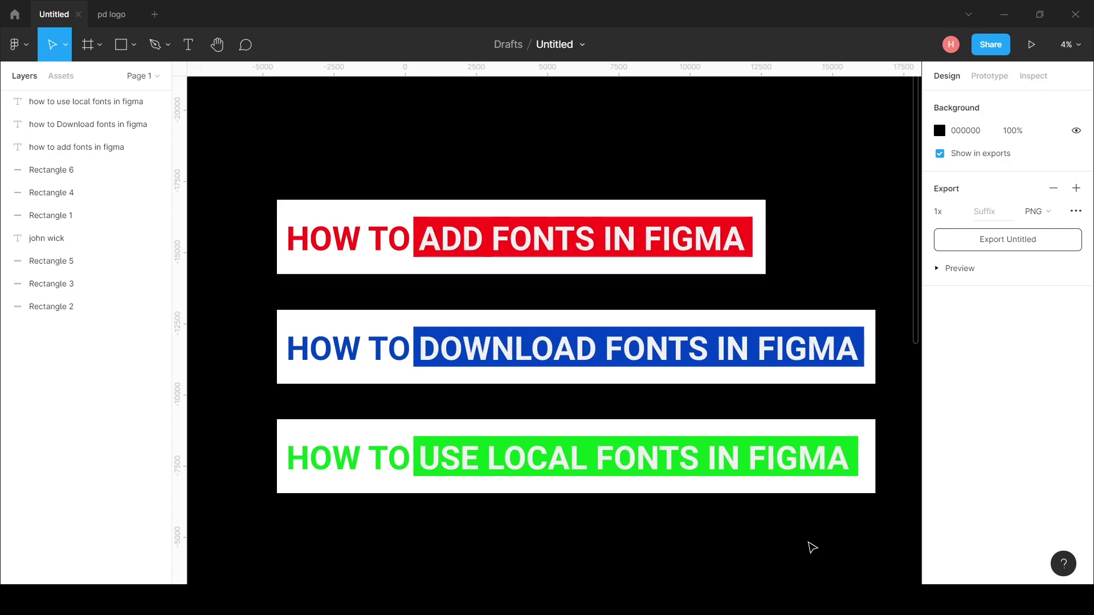
- Scroll to the white JOHN WICK text and confirm its font is Roboto Regular
scroll(591, 262, down, 10)
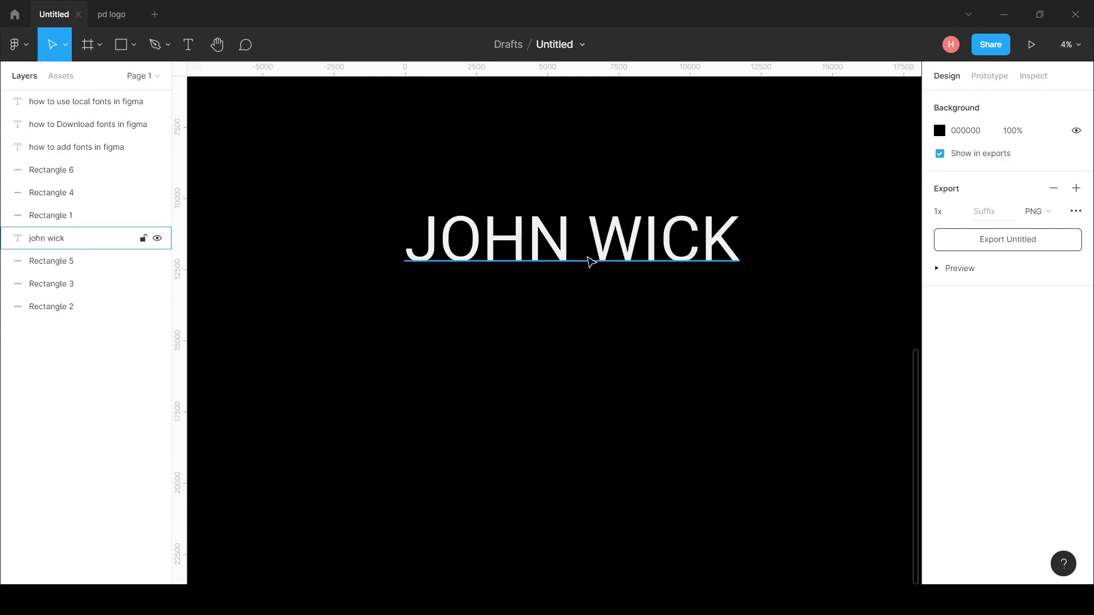
click(591, 262)
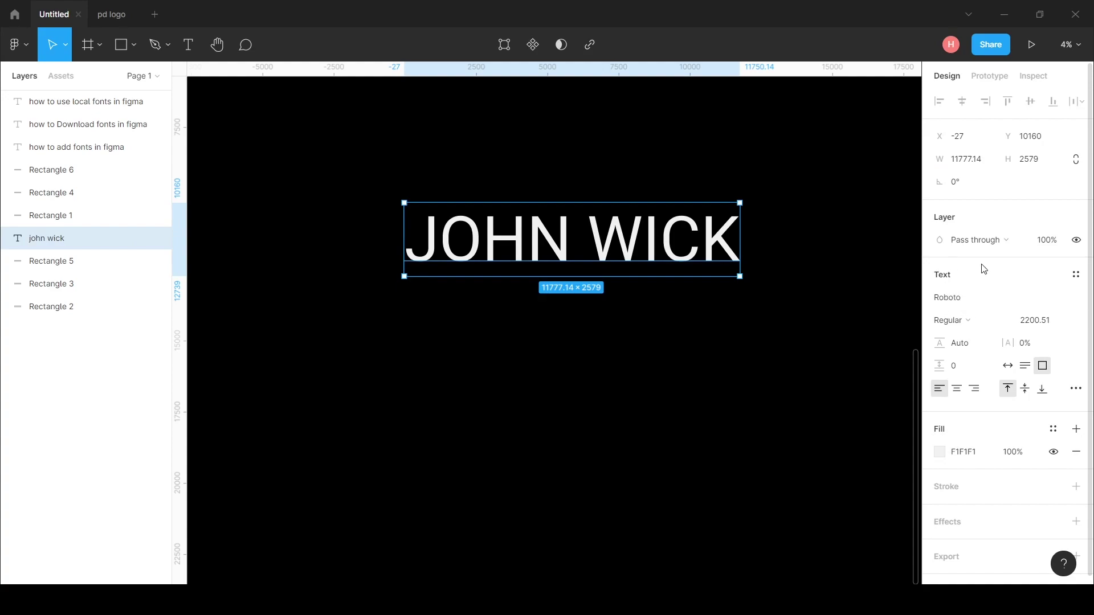
click(491, 455)
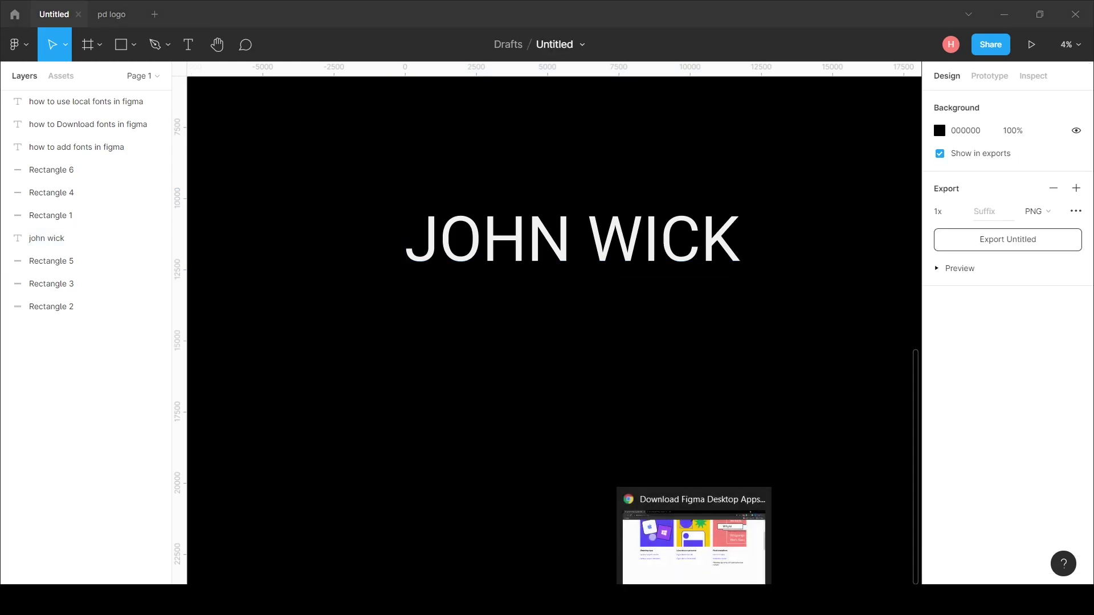
- Switch to Chrome's figma.com/downloads page with the font installers
click(696, 599)
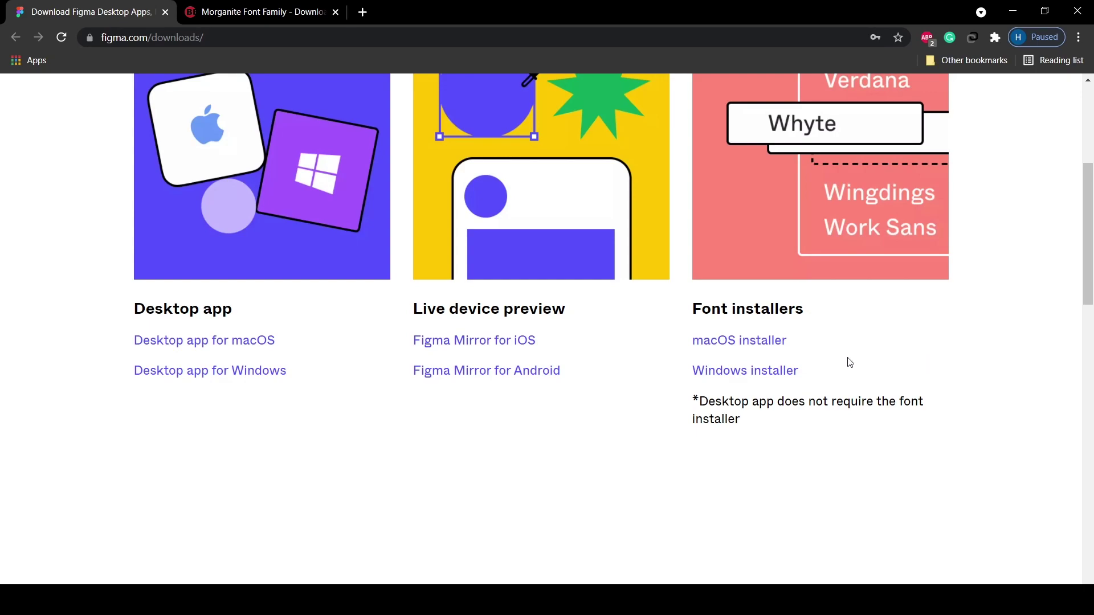
- Download the Windows font installer and install the Figma Agent from InstallFigmaAgent.exe
click(780, 379)
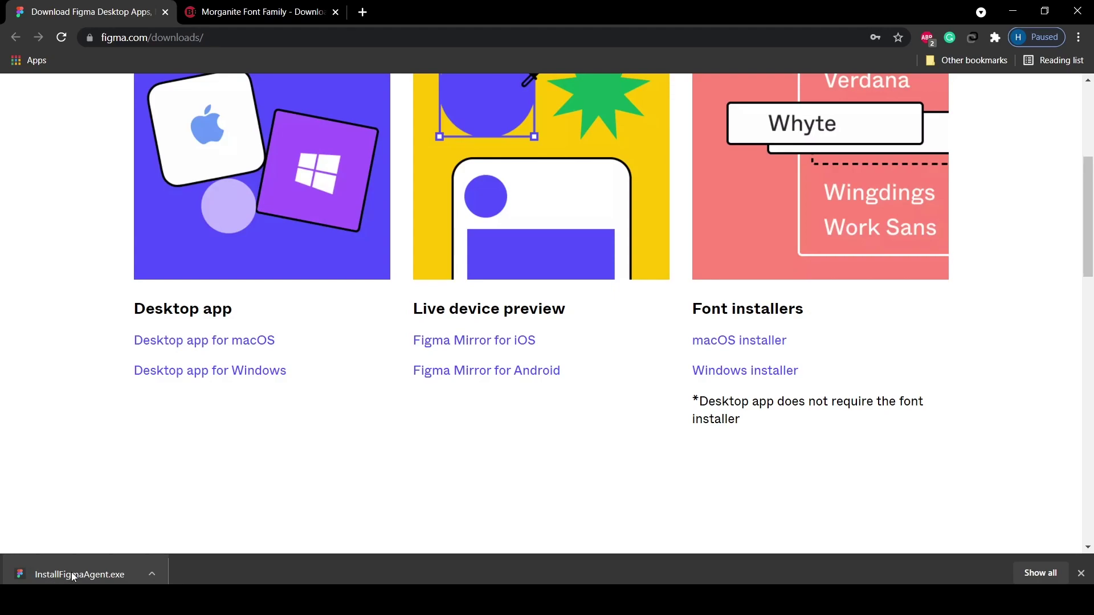
click(73, 576)
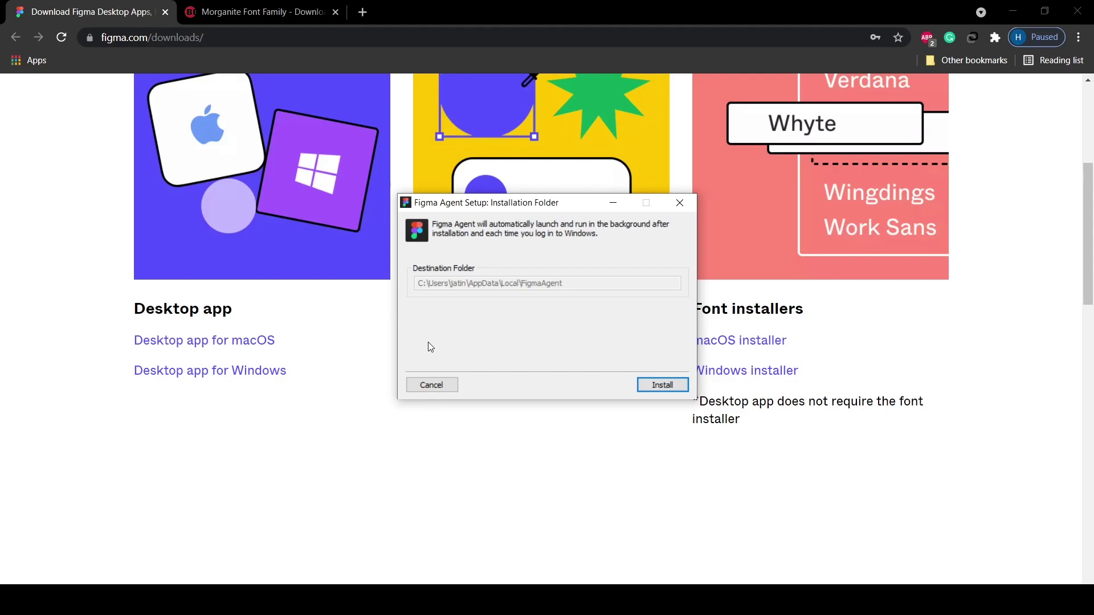
click(672, 385)
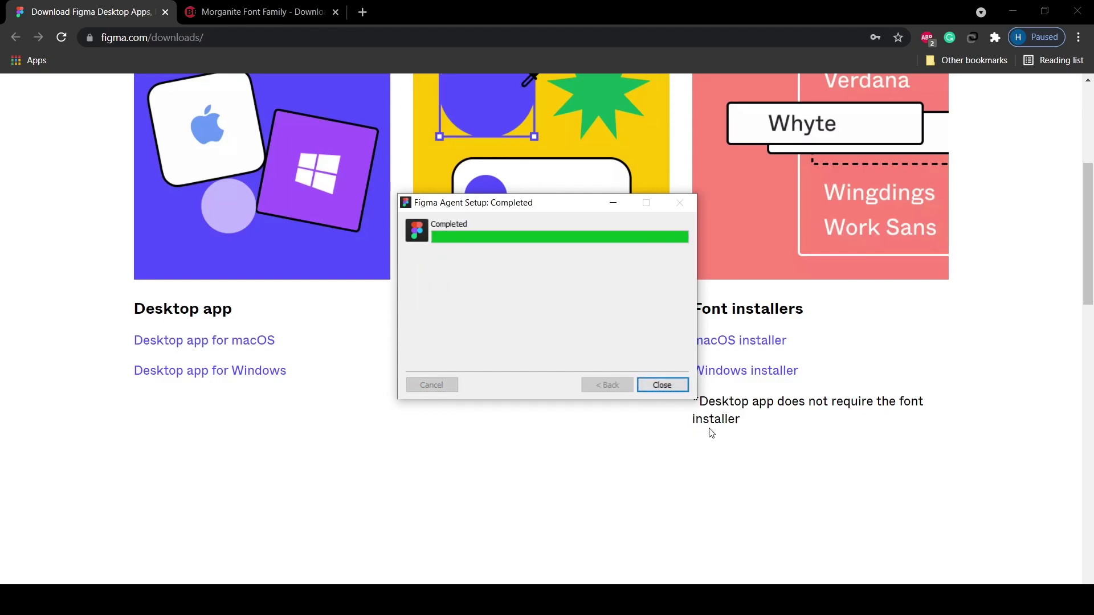
click(681, 390)
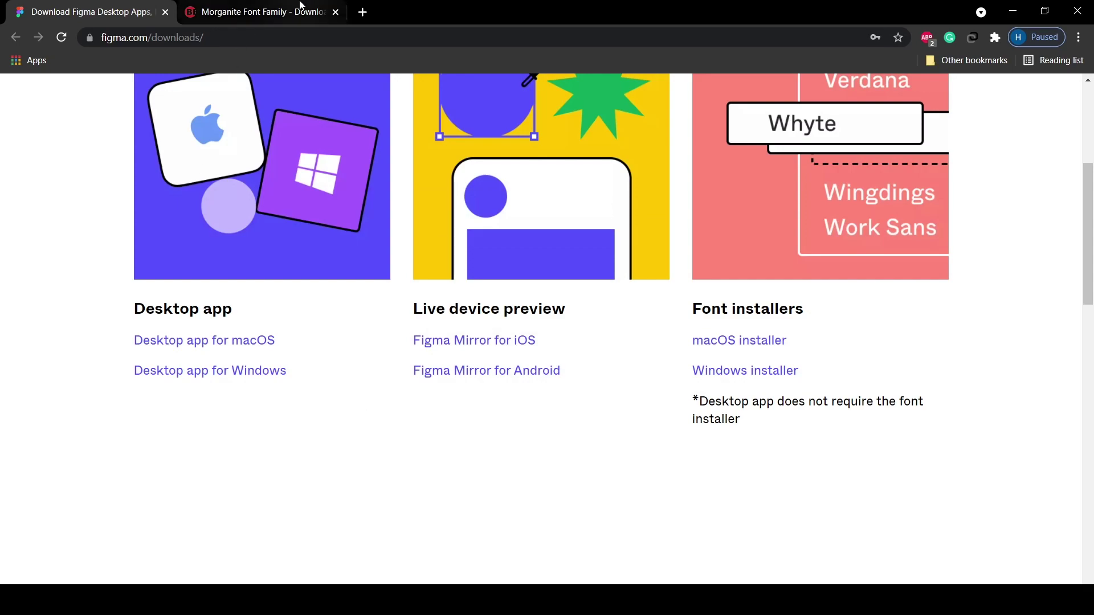
- Go to the Morganite Font Family tab and browse its samples down to the Download button
click(282, 8)
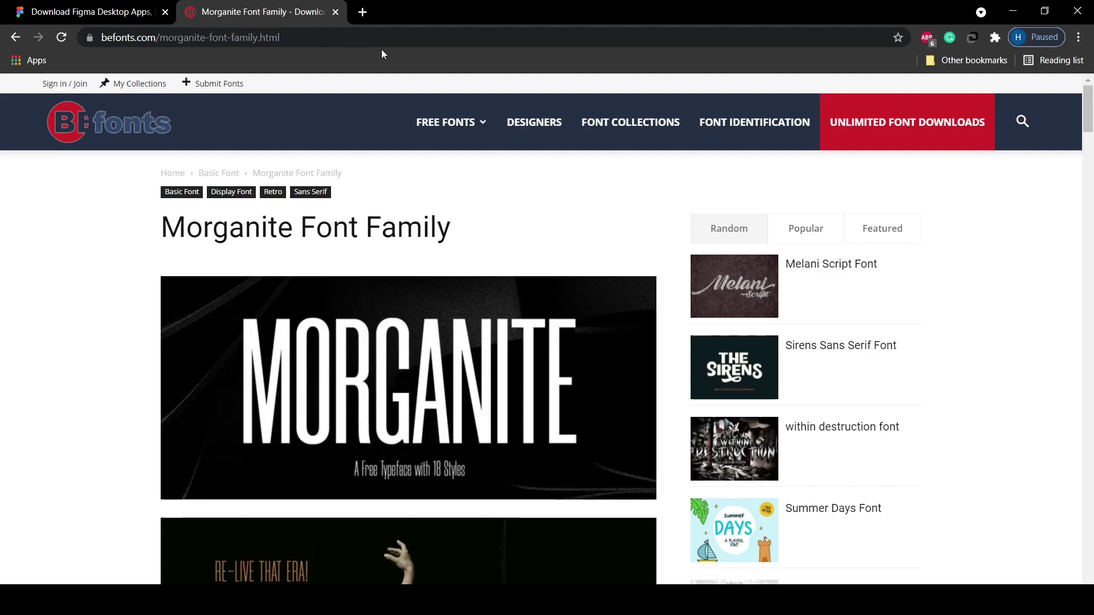
scroll(390, 291, down, 3)
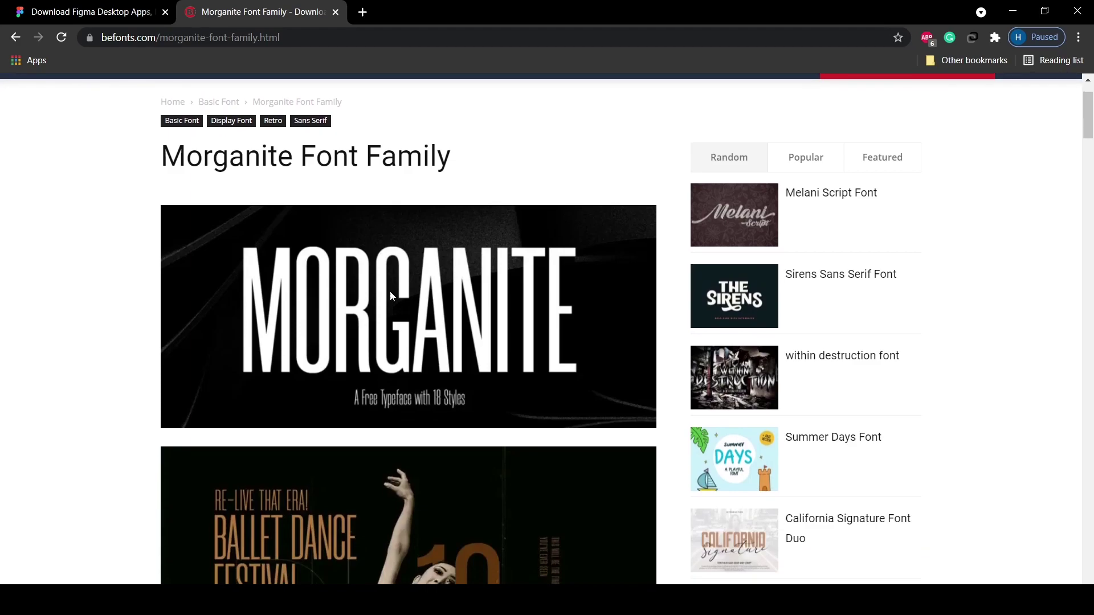
scroll(489, 288, down, 5)
scroll(492, 281, up, 3)
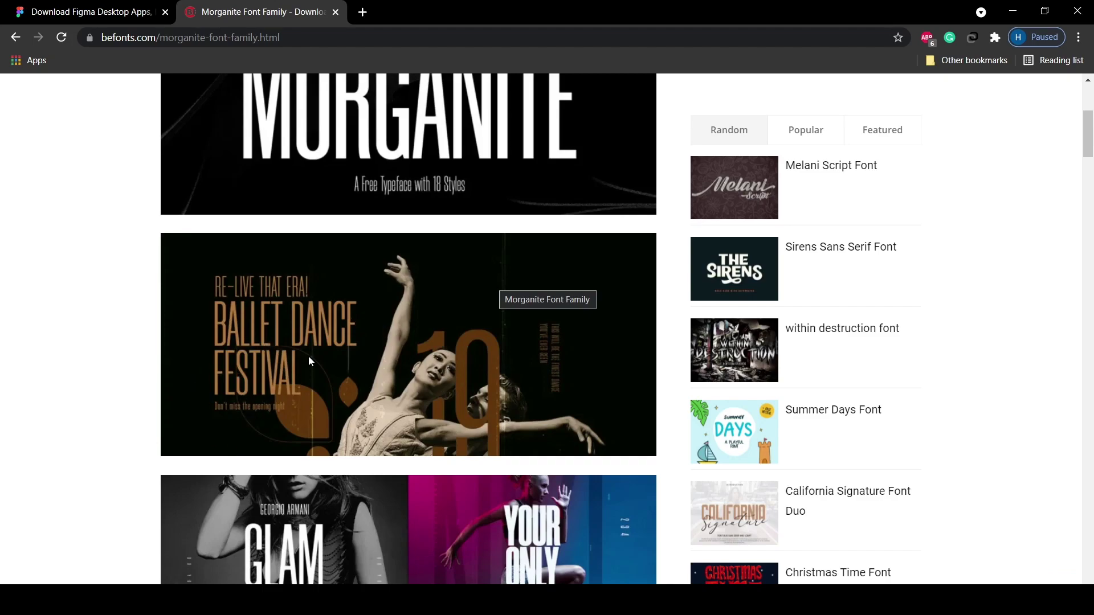
scroll(309, 362, down, 4)
scroll(419, 333, down, 5)
scroll(442, 296, down, 4)
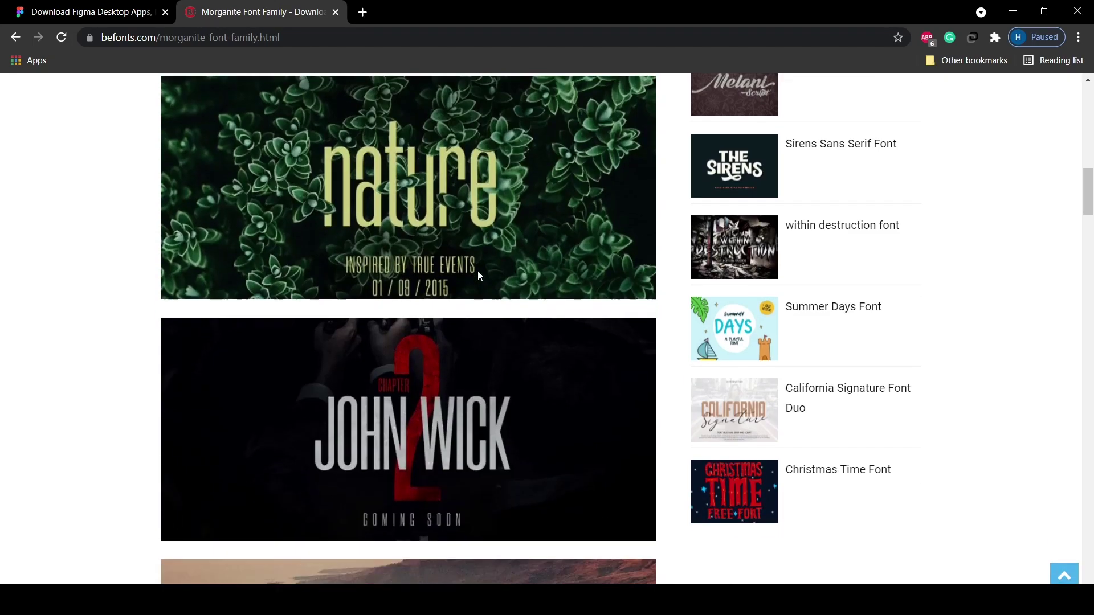
scroll(466, 255, down, 4)
scroll(456, 255, up, 1)
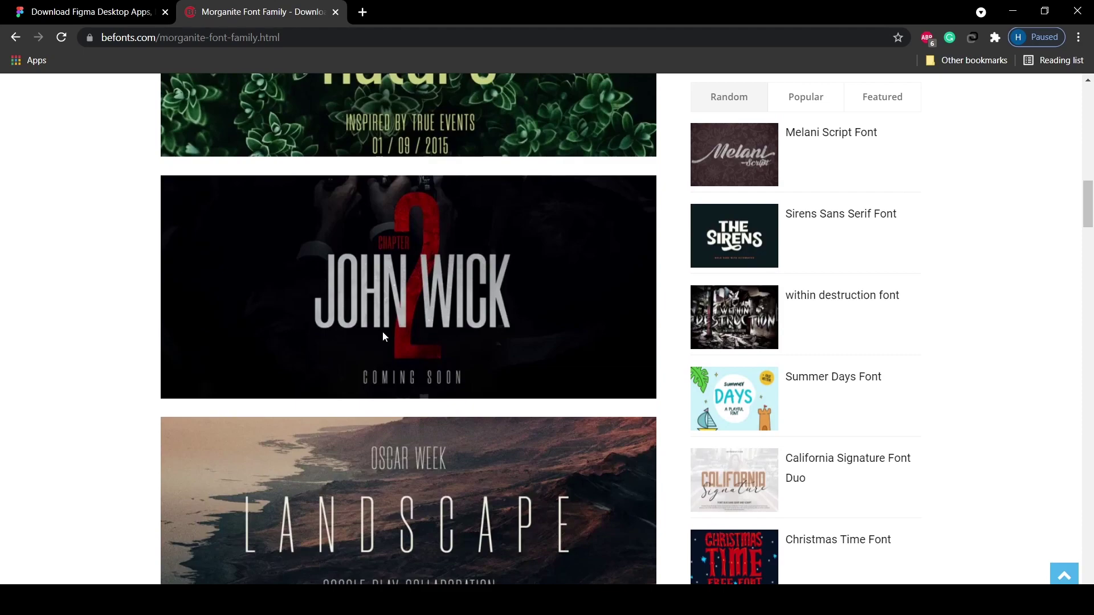
scroll(400, 432, down, 1)
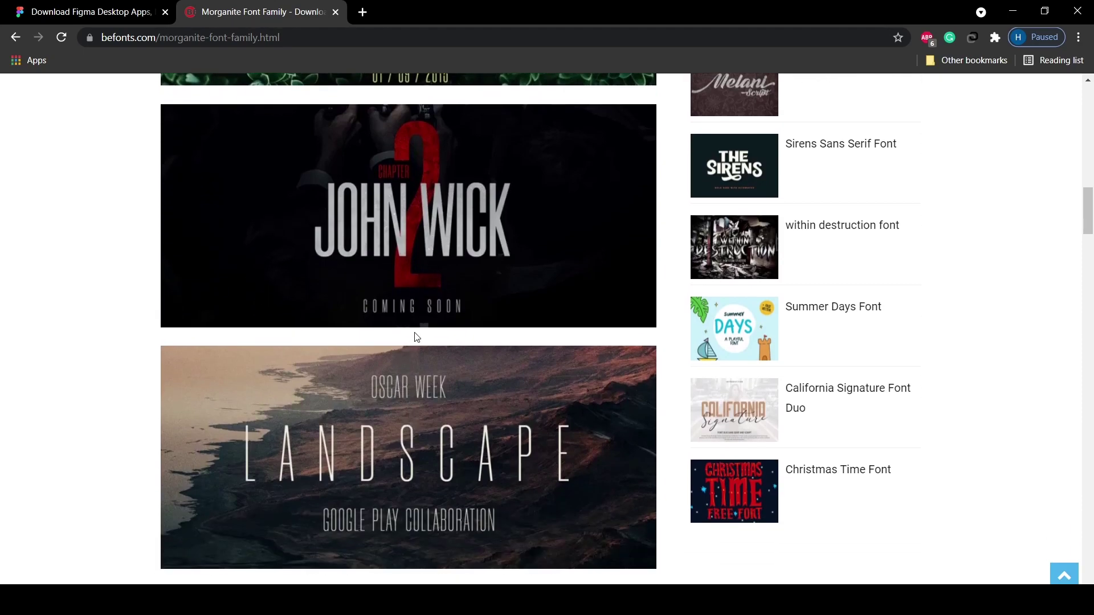
scroll(416, 336, down, 4)
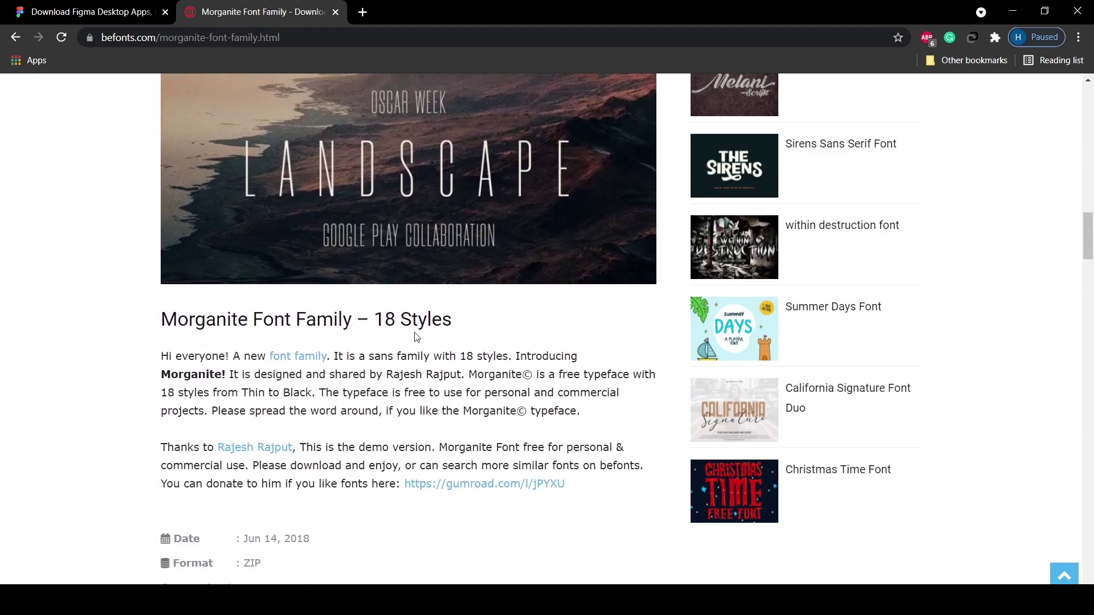
scroll(380, 250, down, 6)
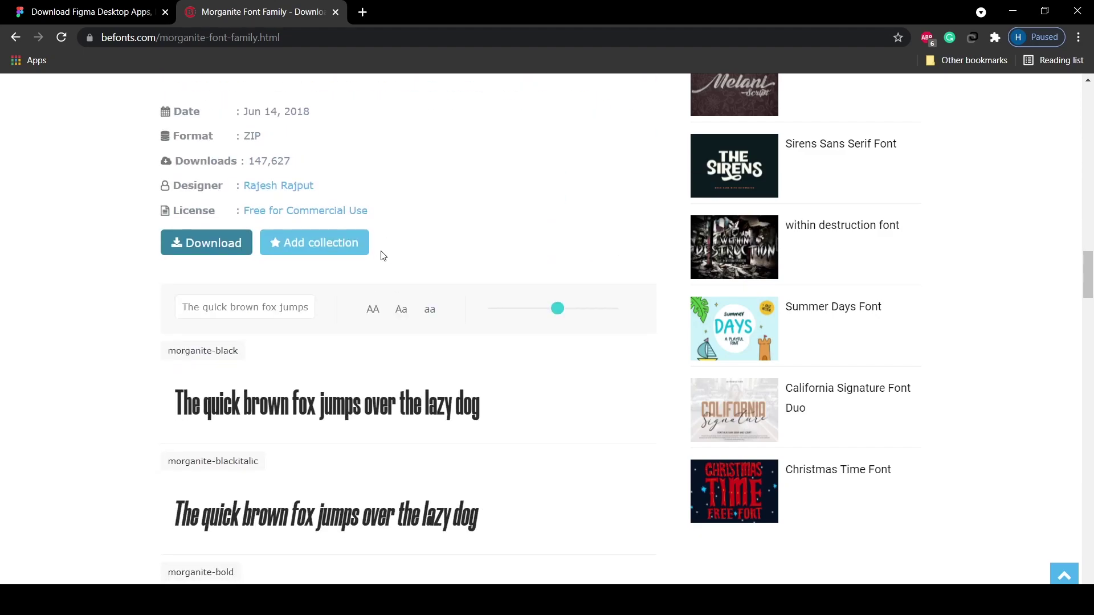
scroll(383, 255, up, 3)
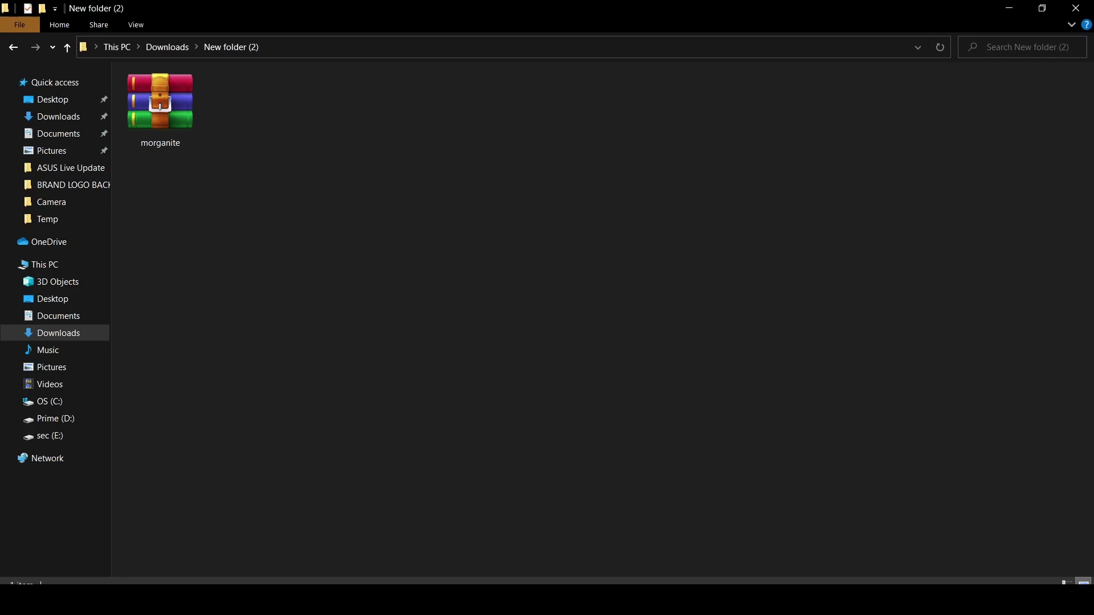
click(431, 47)
click(442, 114)
right_click(442, 114)
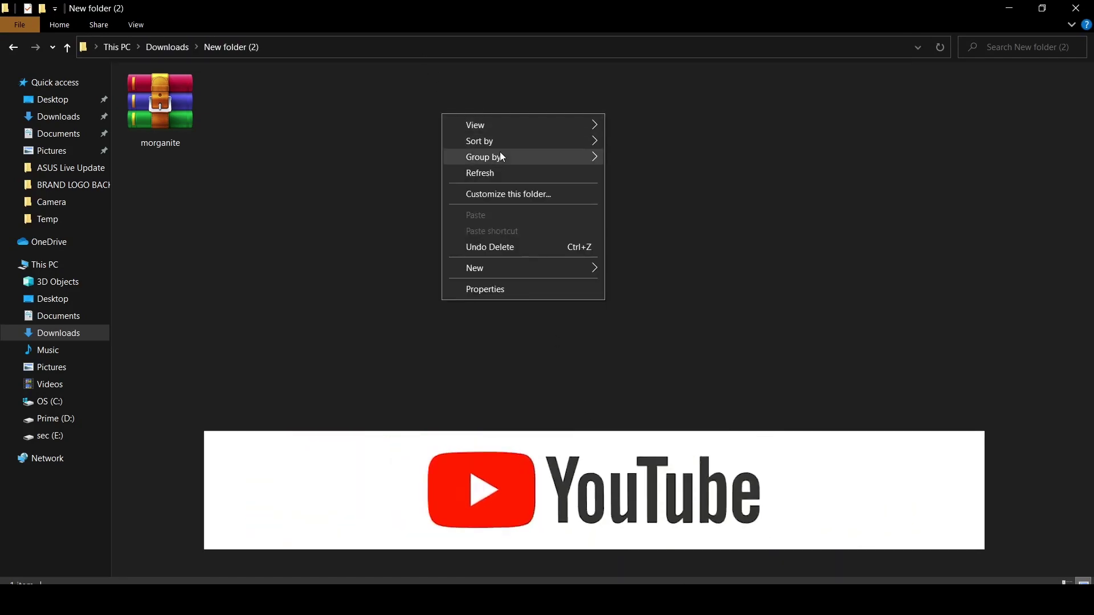
click(480, 173)
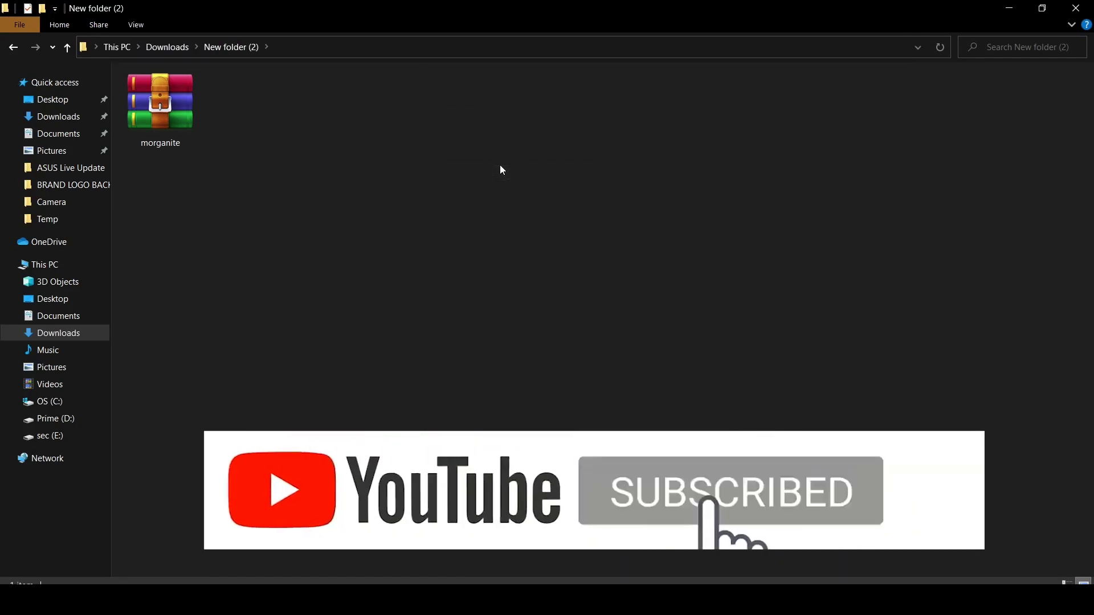
click(190, 127)
right_click(189, 126)
click(258, 204)
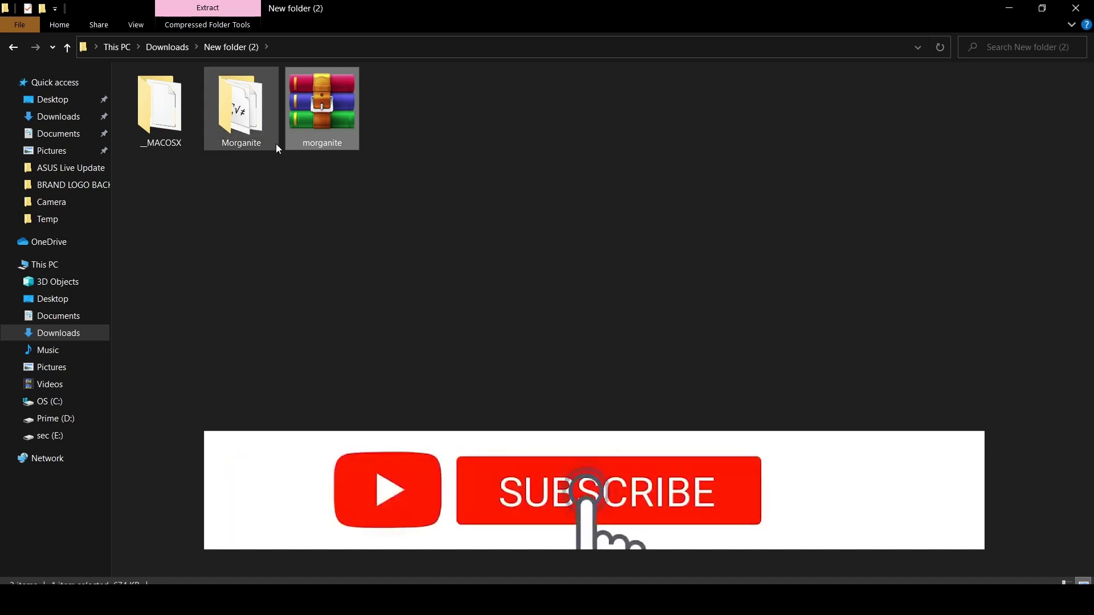
drag(247, 177, 180, 110)
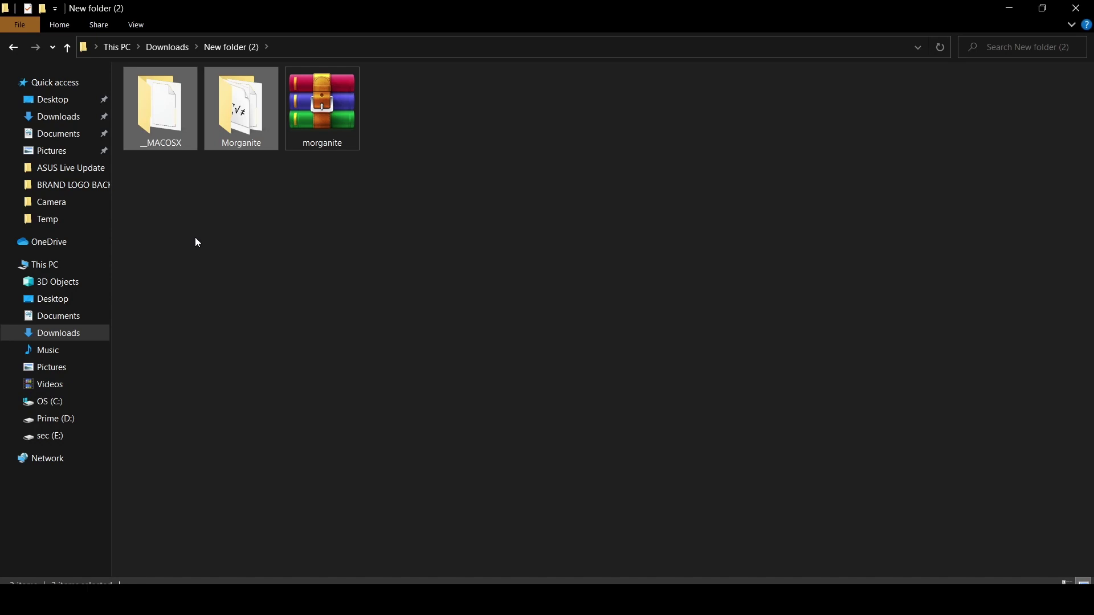
click(211, 254)
double_click(156, 112)
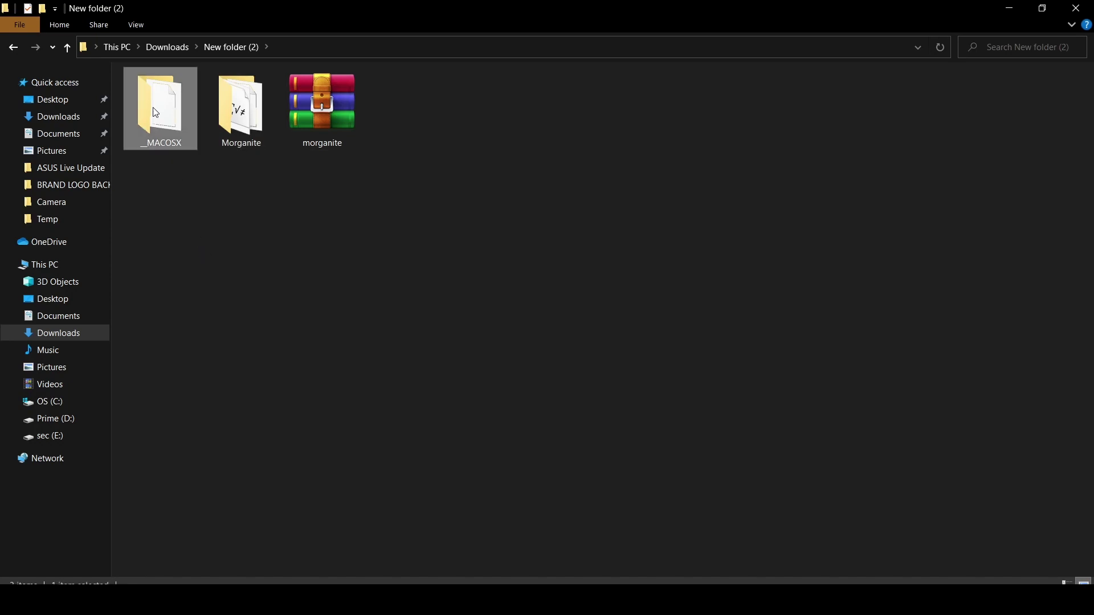
double_click(184, 96)
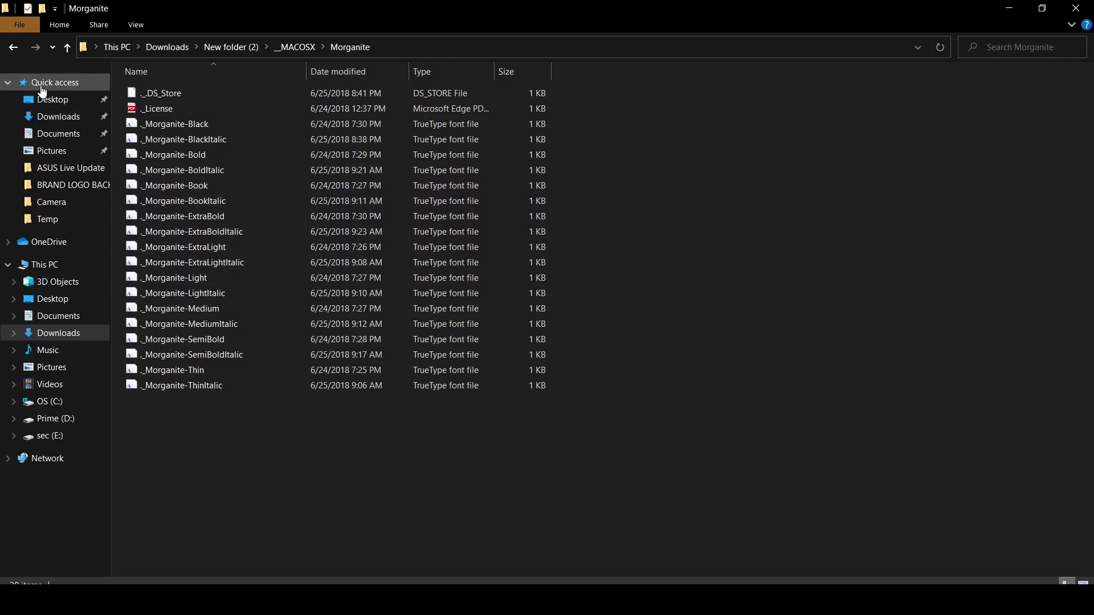
click(12, 46)
click(13, 47)
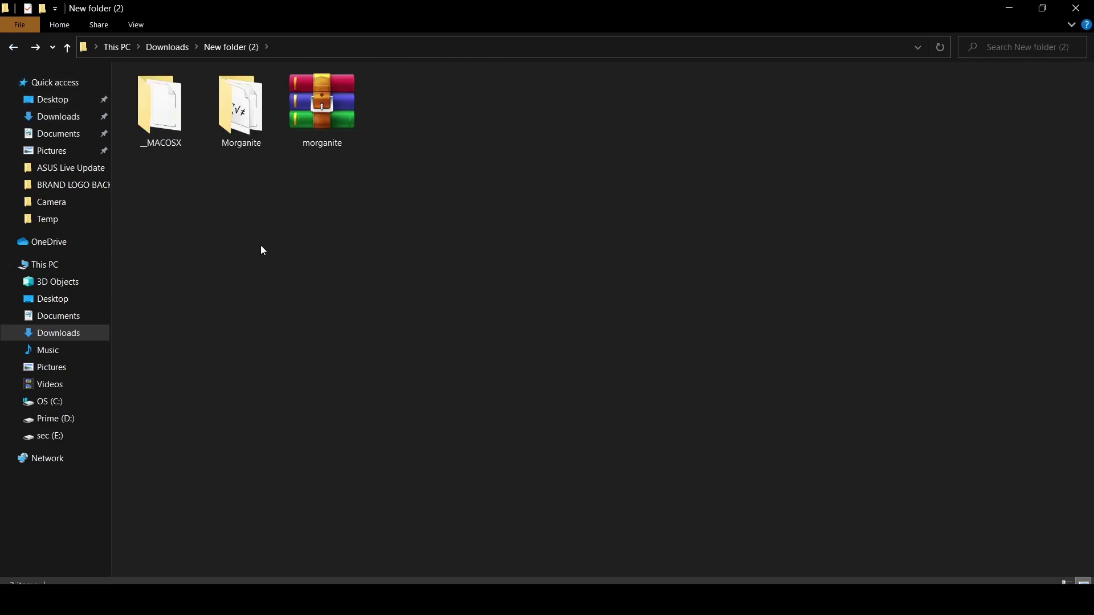
- Open Morganite-Black from the Morganite folder in Font Viewer
double_click(246, 150)
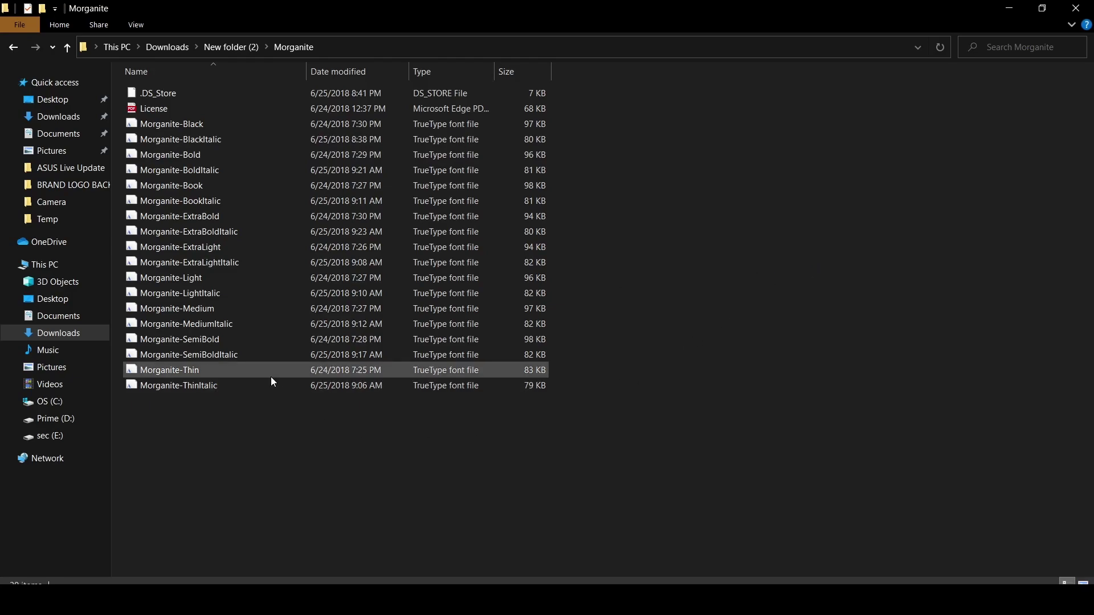
double_click(136, 128)
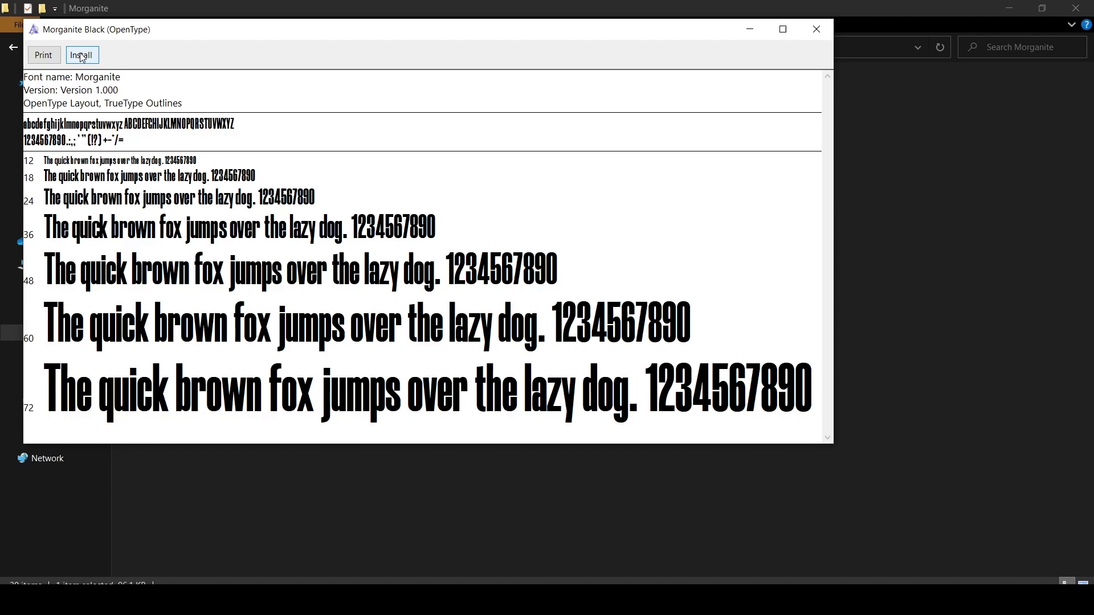
- Install Morganite Black, replacing the existing copy, and close Font Viewer
click(82, 56)
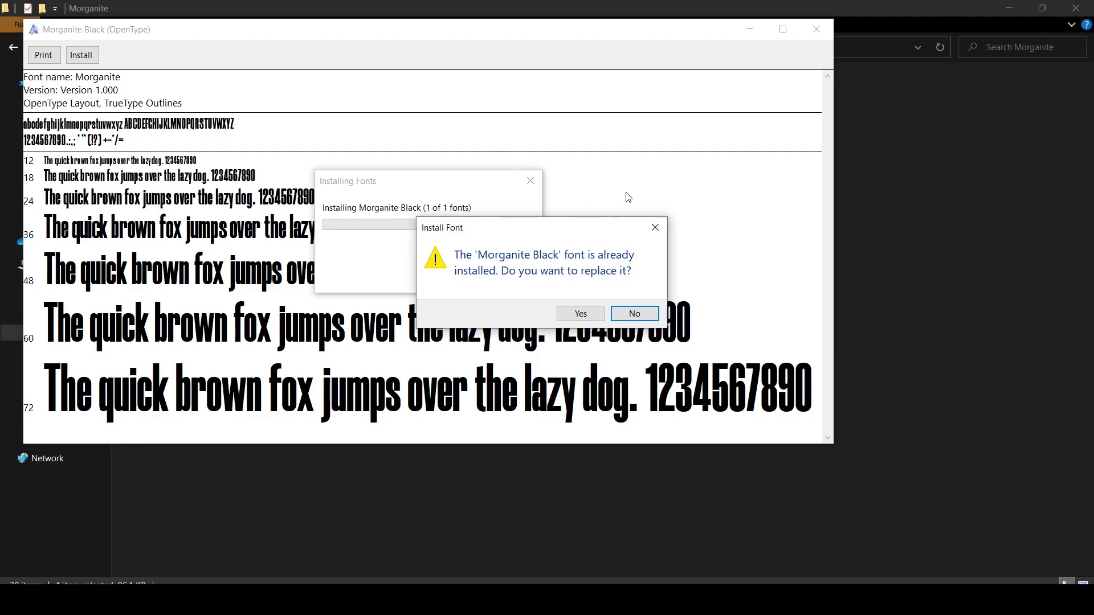
click(580, 315)
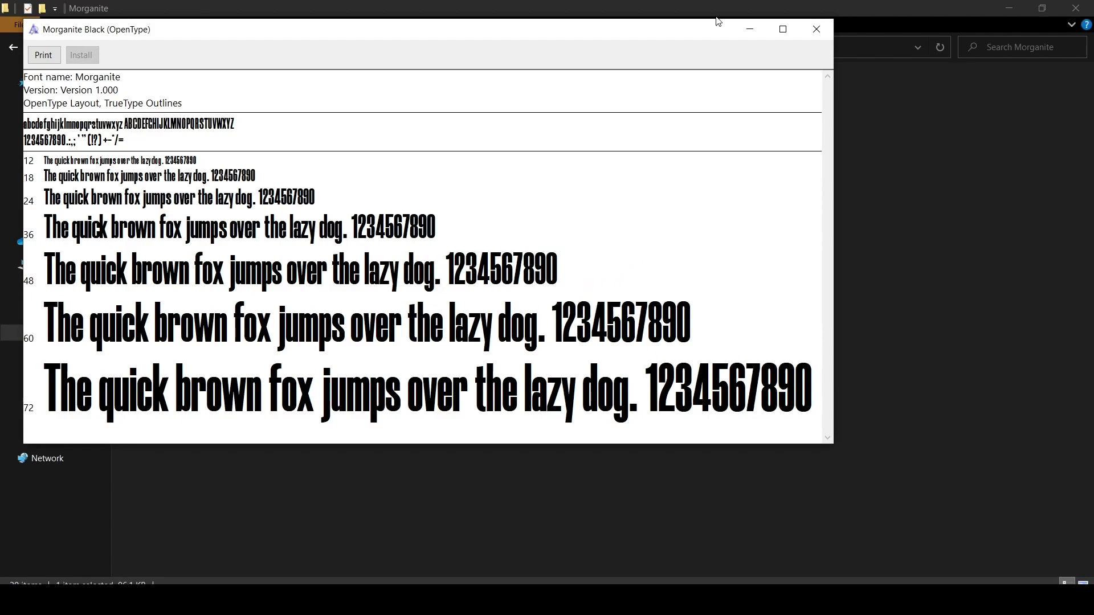
click(809, 31)
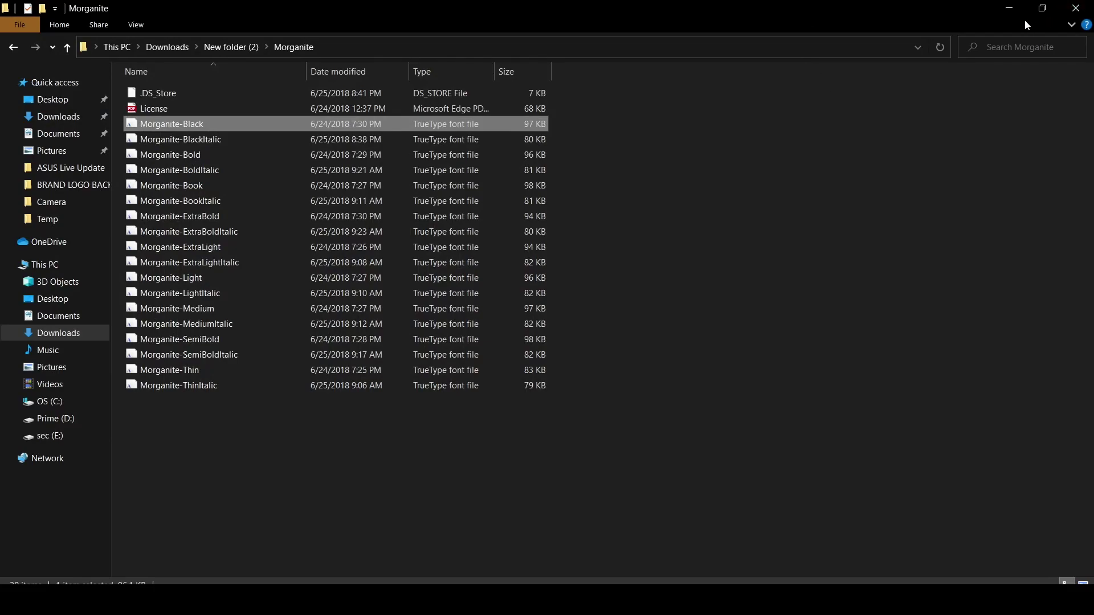
- Minimize Explorer and restart Figma so it loads the new Morganite font
click(1015, 14)
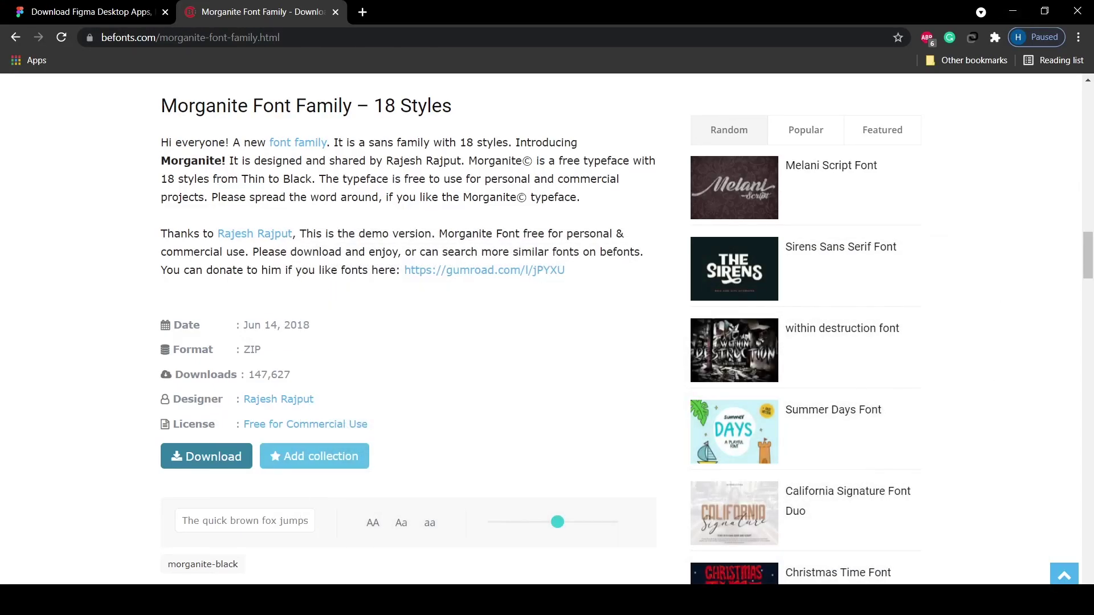
click(746, 596)
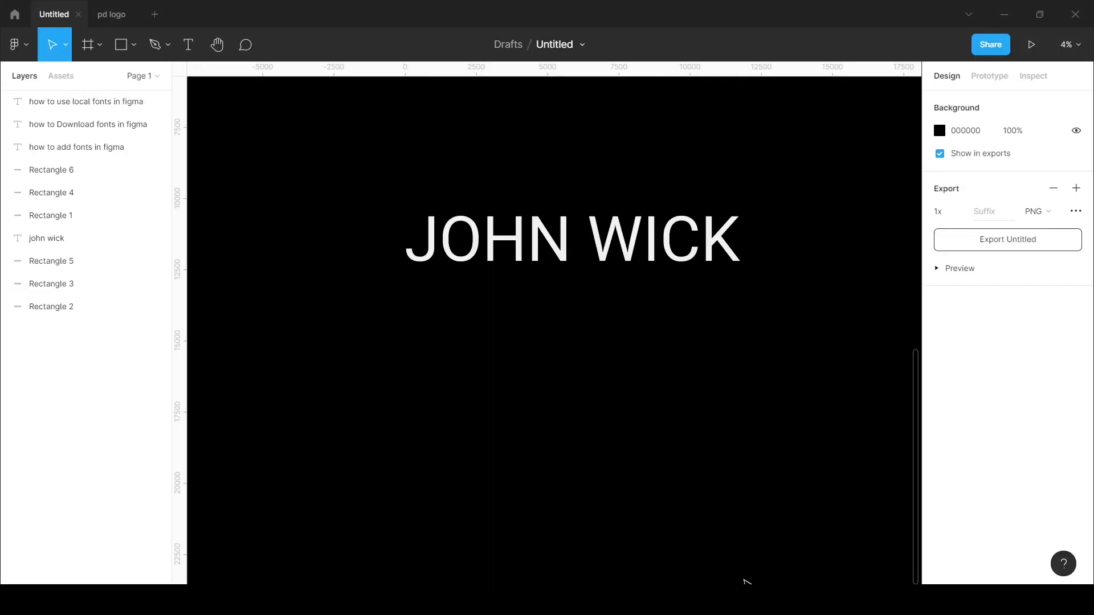
click(1084, 21)
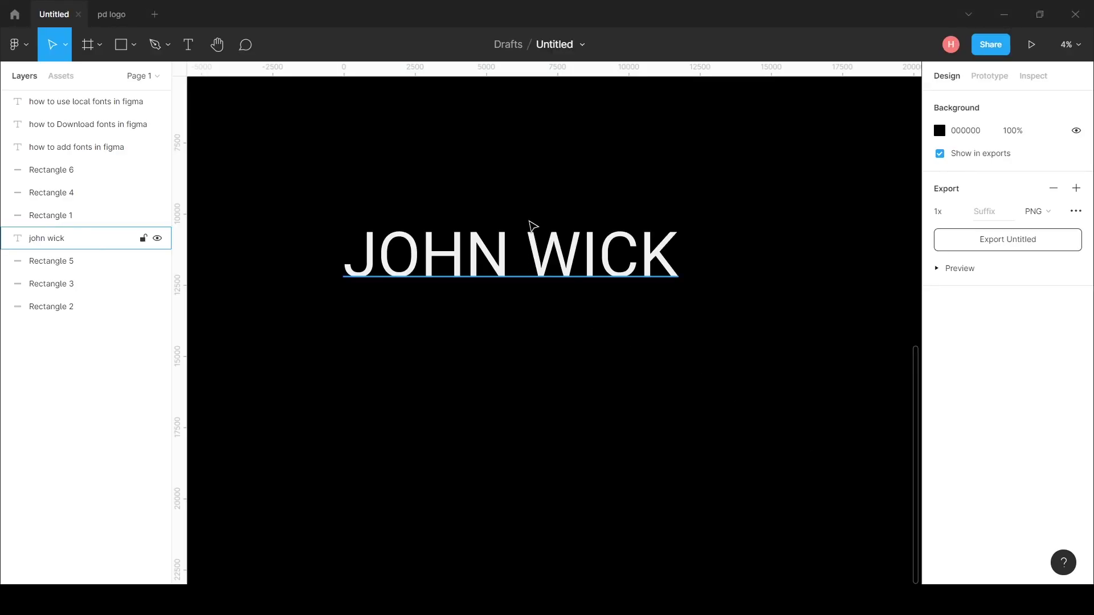
- Alt-drag a copy of JOHN WICK below the original and set its font to Morganite
drag(532, 239, 535, 356)
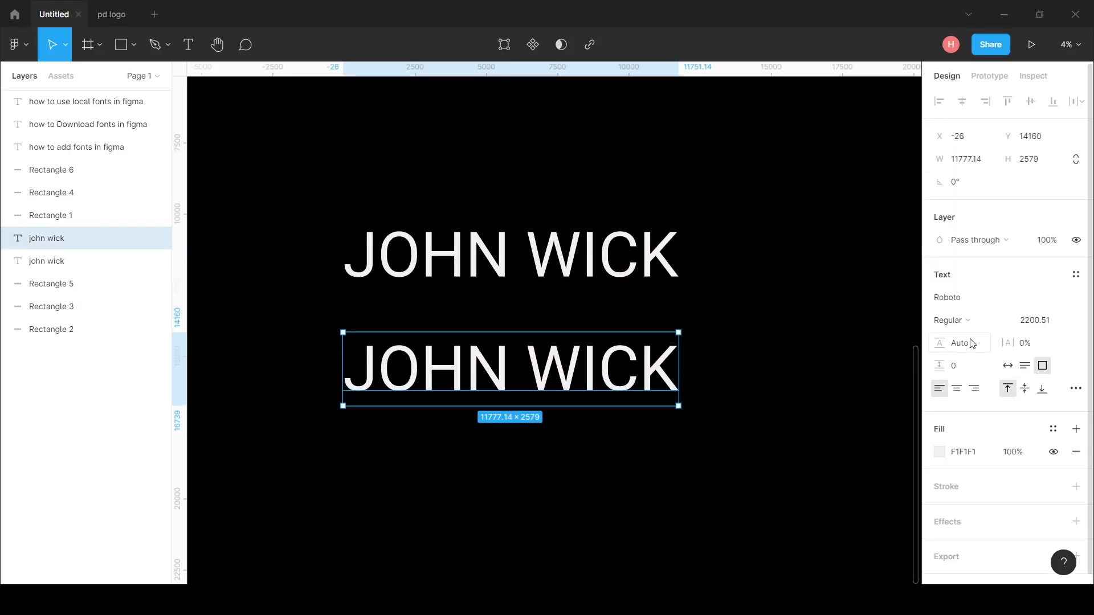
click(994, 305)
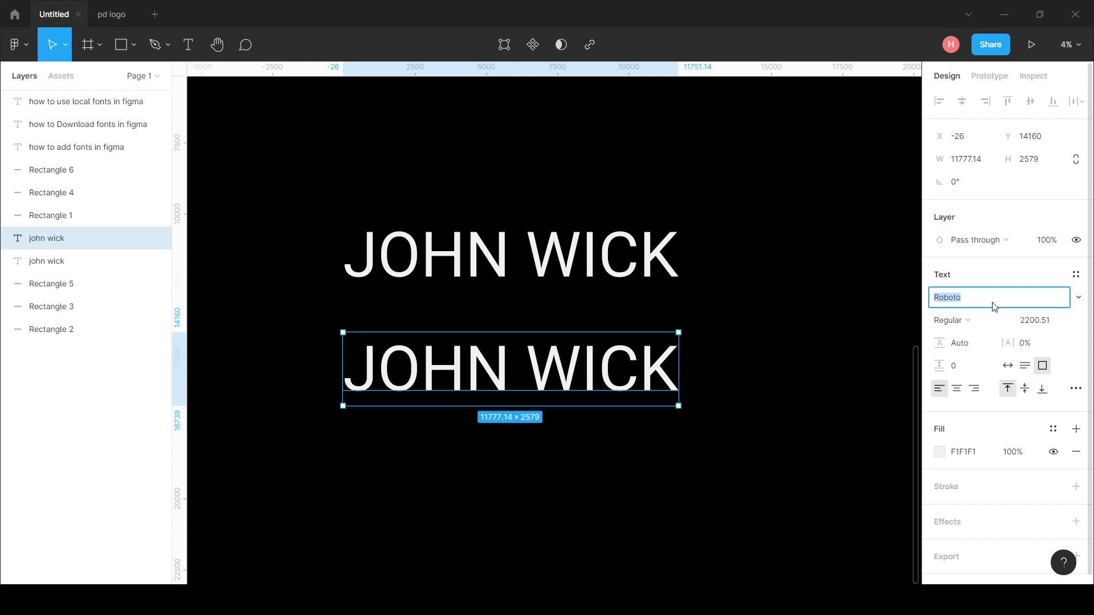
text(Morganite)
key(Return)
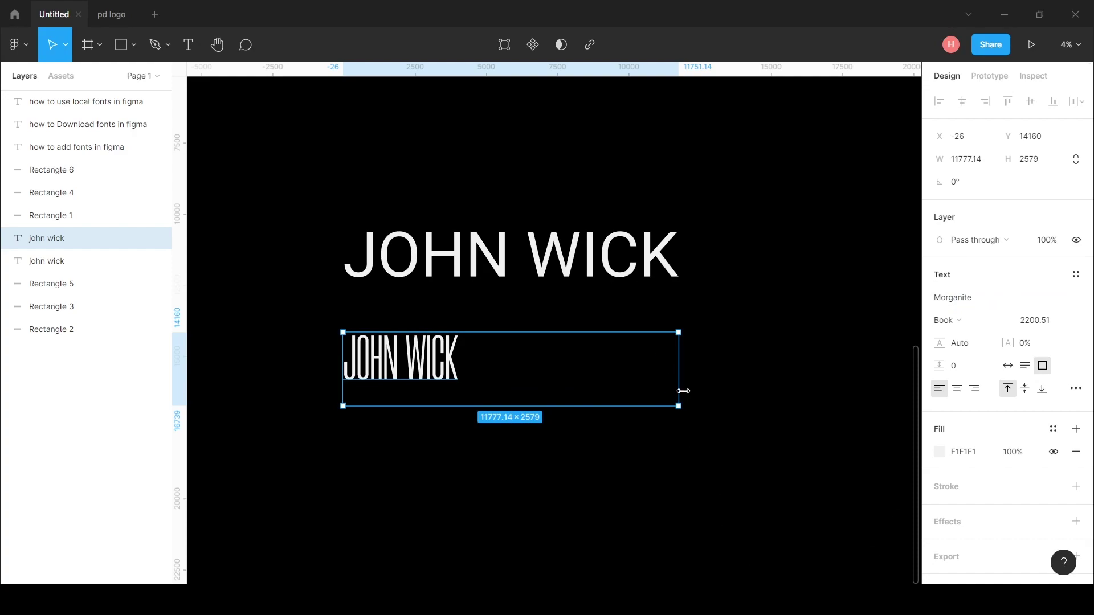
- Change the Morganite copy's weight to Bold
click(946, 320)
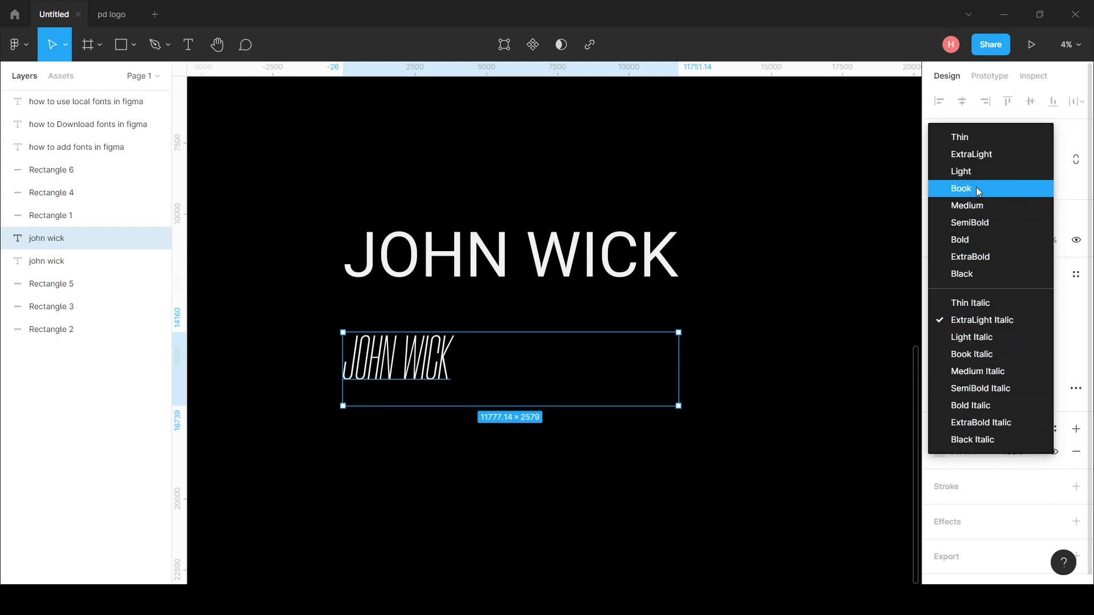
click(976, 239)
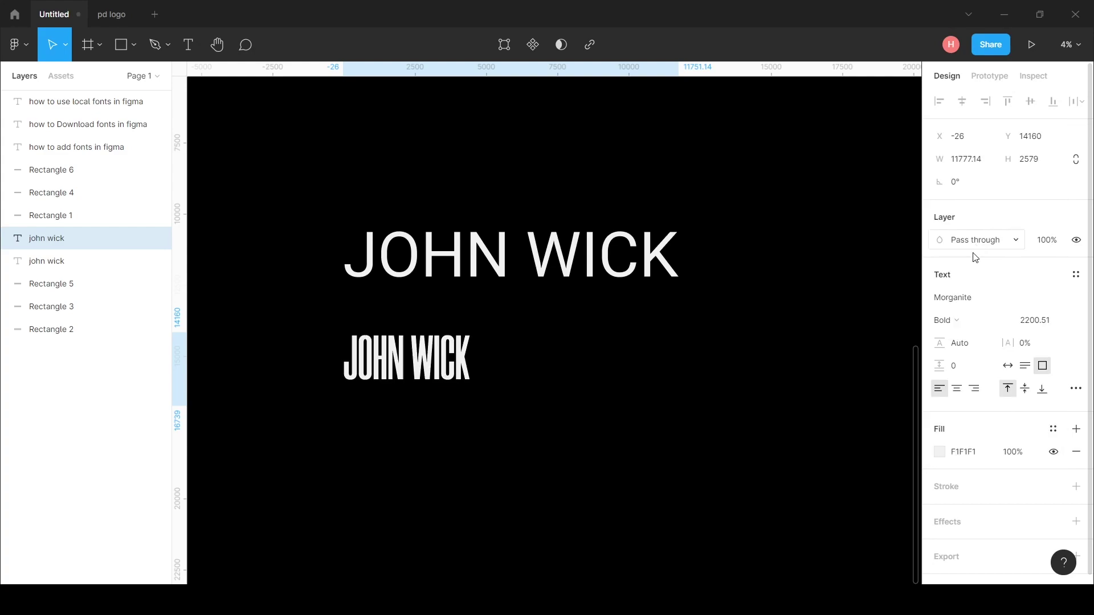
click(766, 420)
click(491, 386)
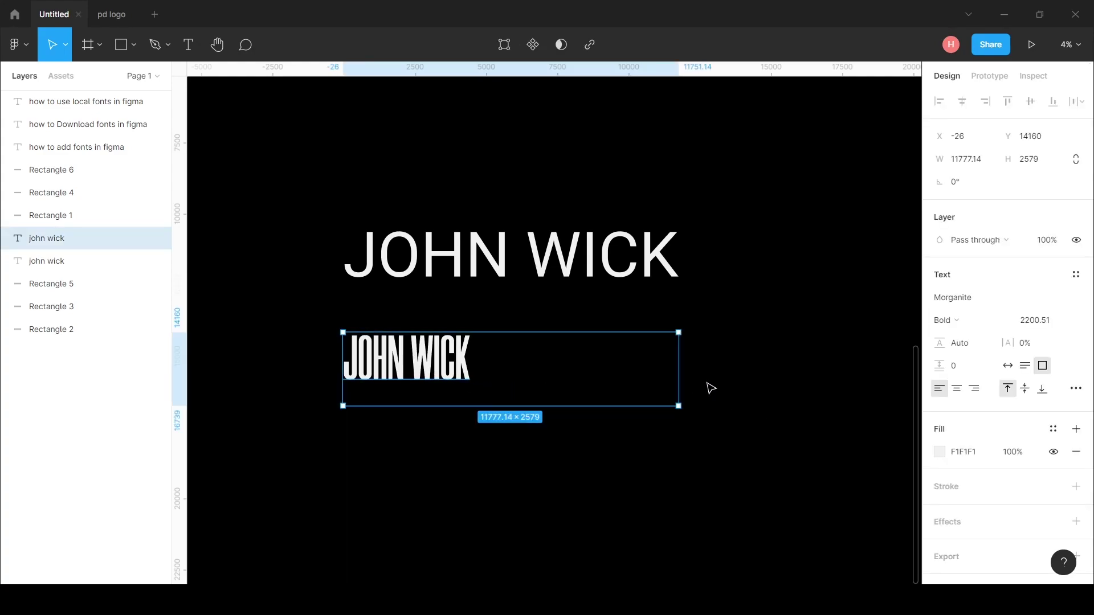
- Scale the bold copy to 4569.33 and place it just beneath the Roboto title
drag(678, 405, 650, 445)
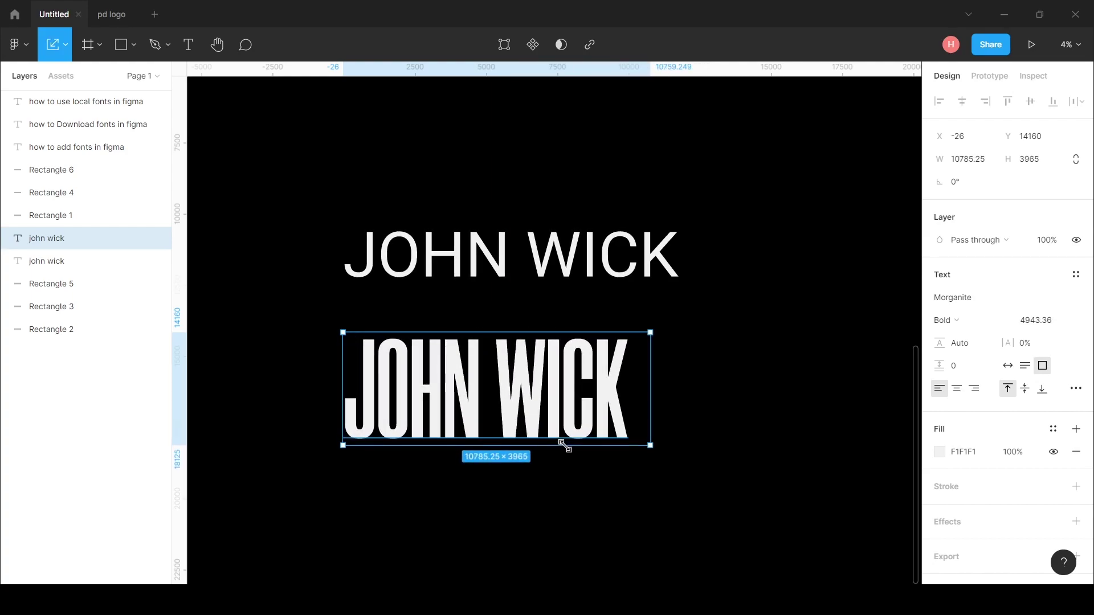
click(715, 401)
drag(478, 421, 500, 384)
click(801, 291)
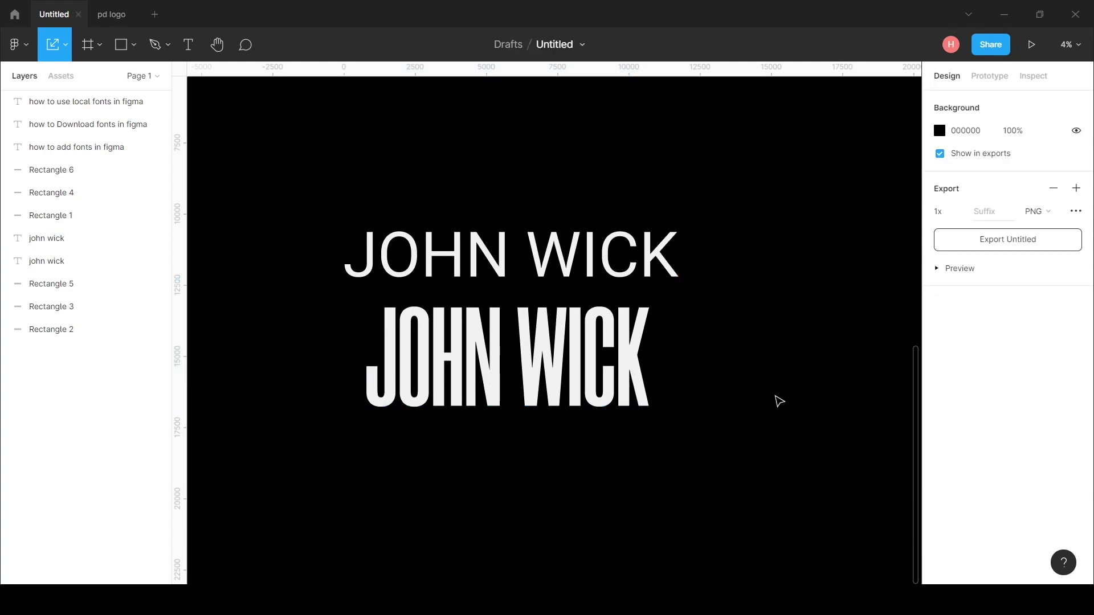
click(668, 390)
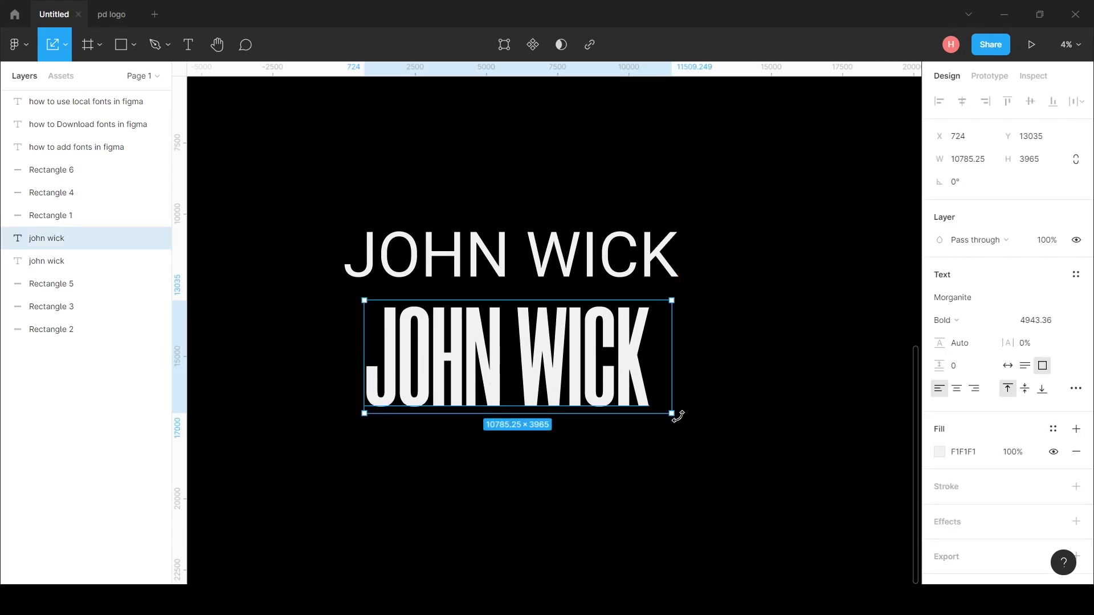
drag(677, 419, 579, 444)
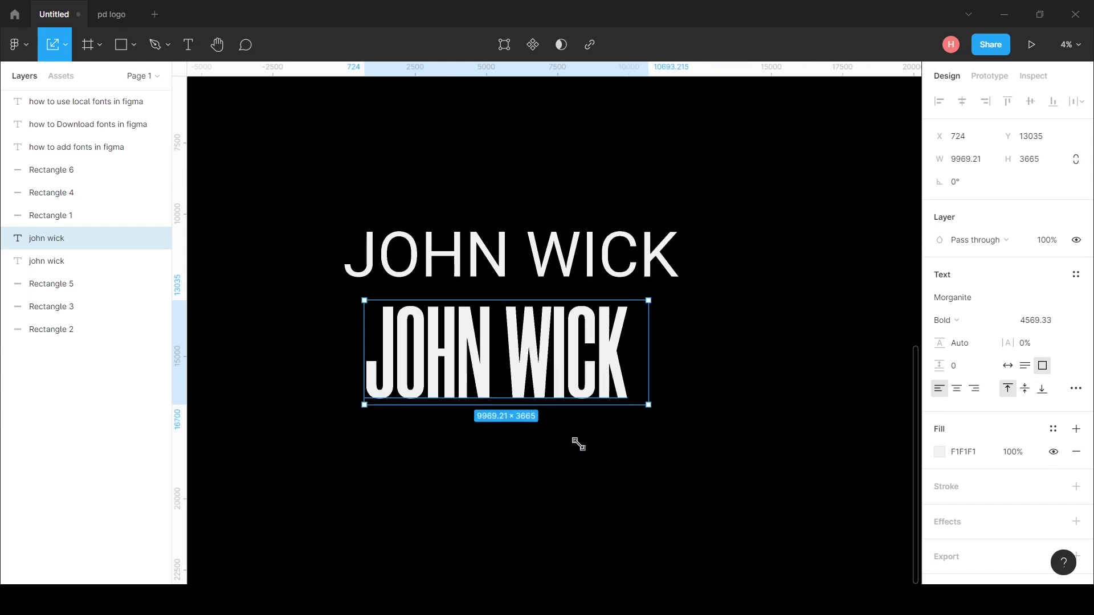
click(742, 410)
drag(735, 471, 826, 434)
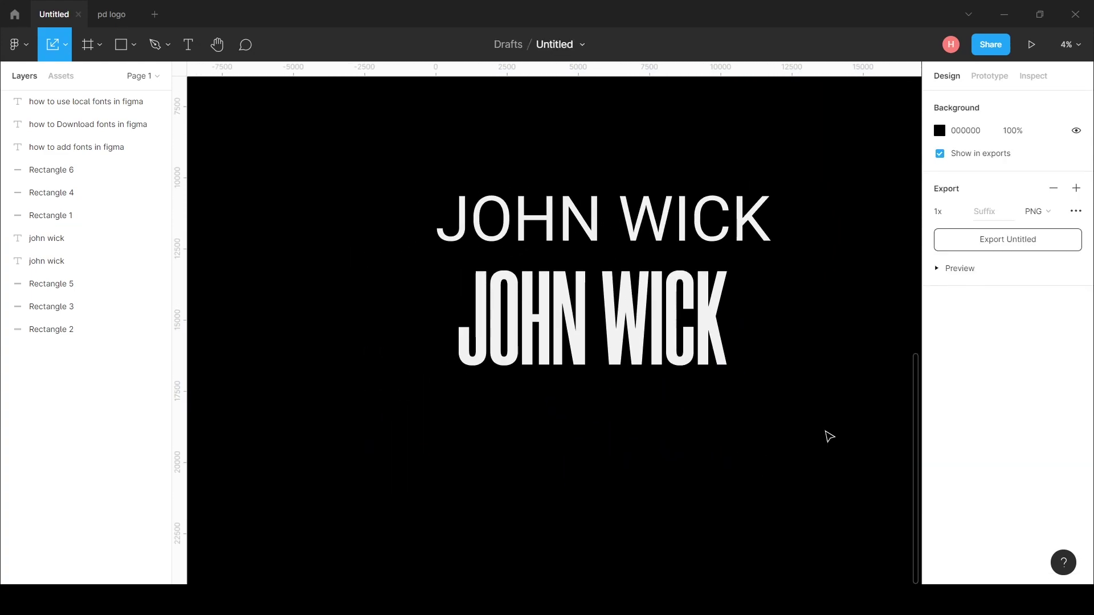